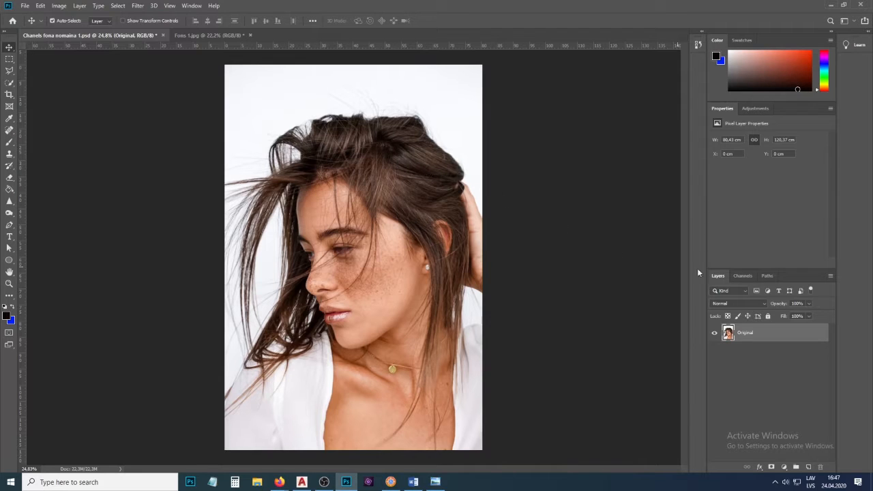
# Step: Compare the Red, Green and Blue channels of the portrait for contrast between the hair and the background
pyautogui.click(744, 277)
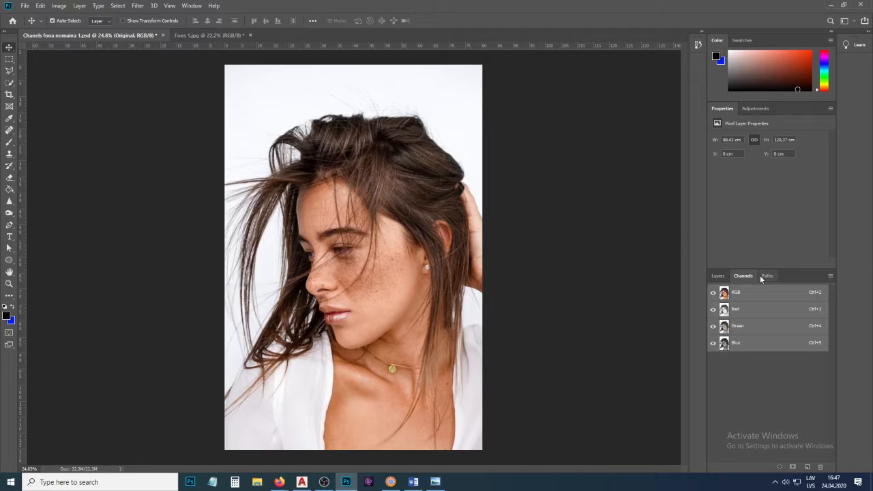
pyautogui.click(192, 6)
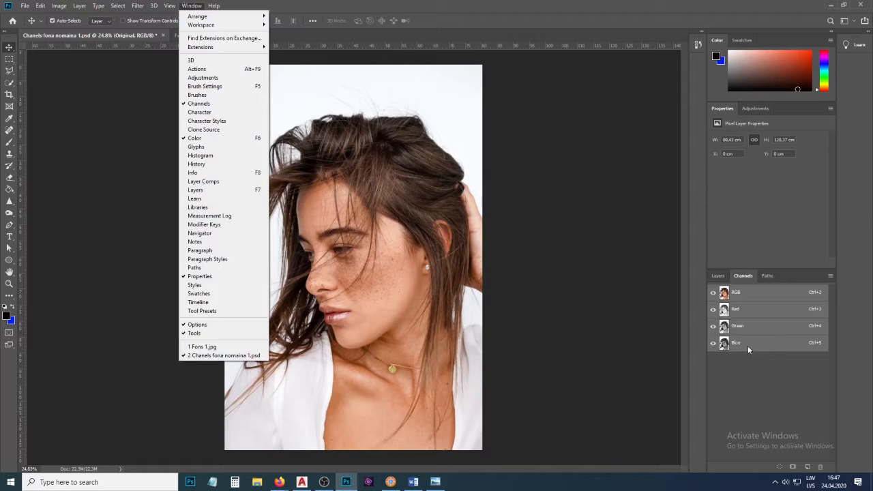
pyautogui.click(751, 311)
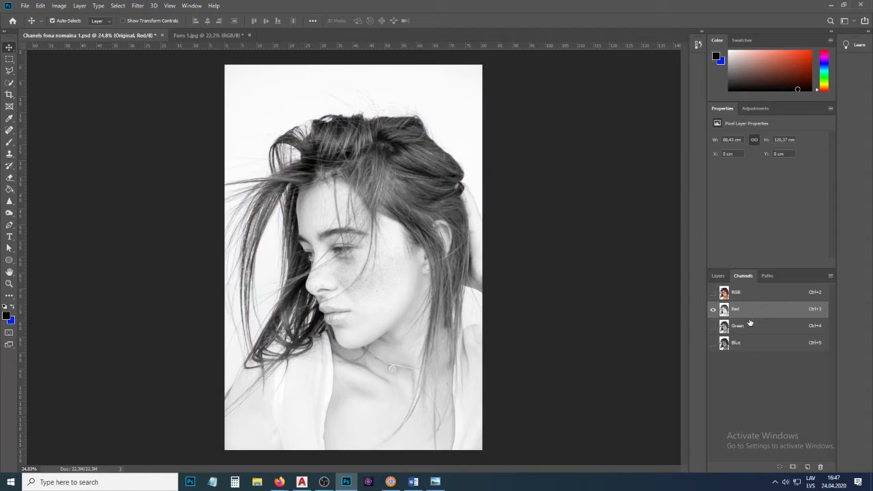
pyautogui.click(749, 328)
pyautogui.click(749, 343)
pyautogui.click(746, 331)
pyautogui.click(748, 345)
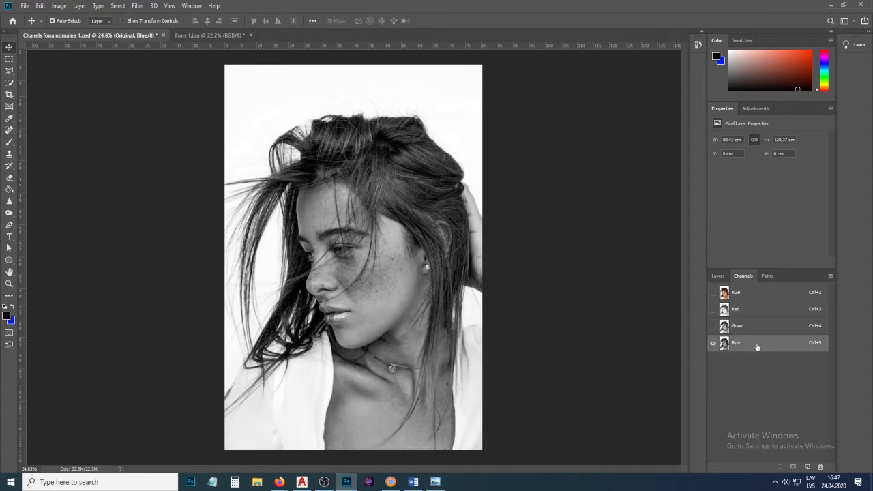
pyautogui.click(756, 311)
pyautogui.click(752, 328)
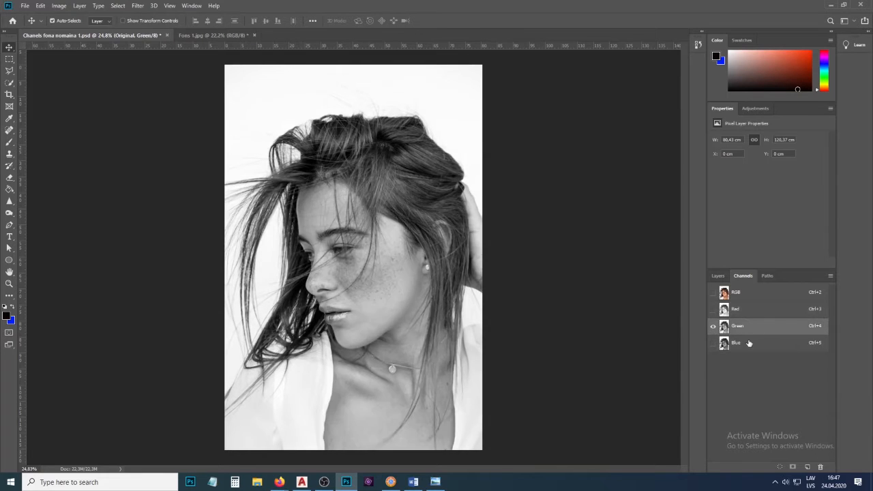
pyautogui.click(749, 345)
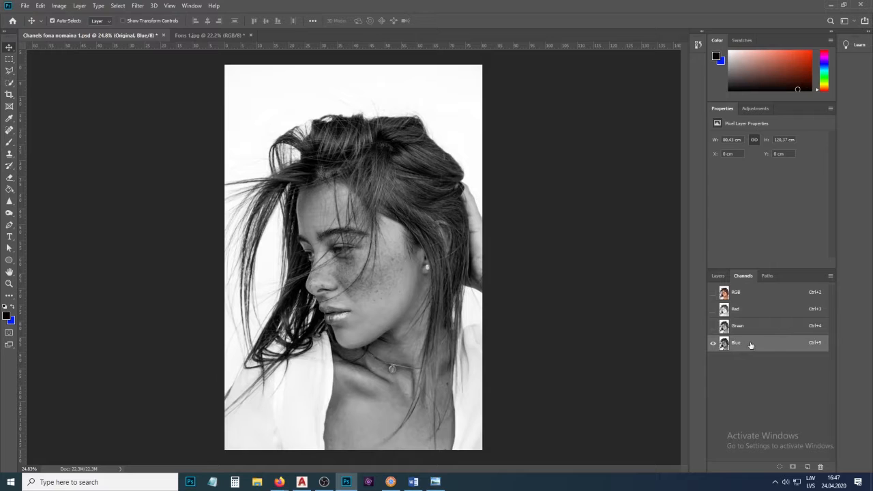
# Step: Duplicate the Blue channel and darken the copy with Levels, setting the black input level to 143
pyautogui.moveTo(751, 346); pyautogui.dragTo(807, 467)
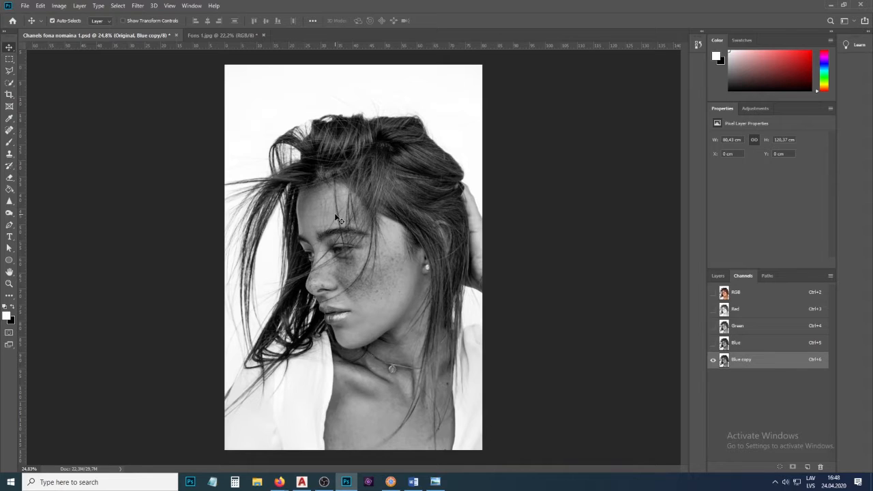
pyautogui.press('ctrl')
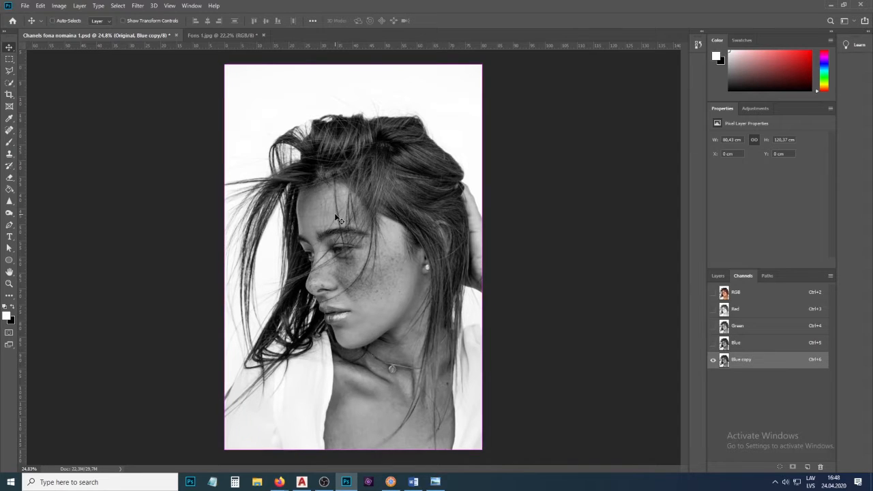
pyautogui.hotkey('ctrl', 'l')
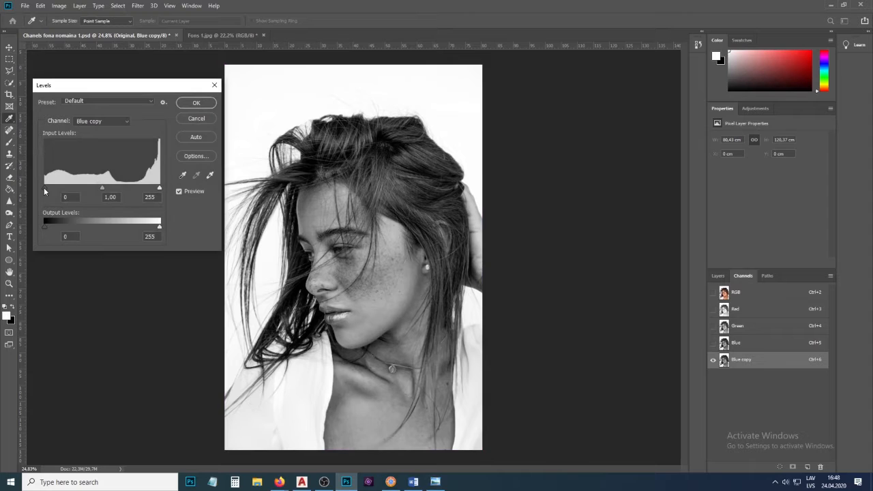
pyautogui.moveTo(45, 188); pyautogui.dragTo(152, 190)
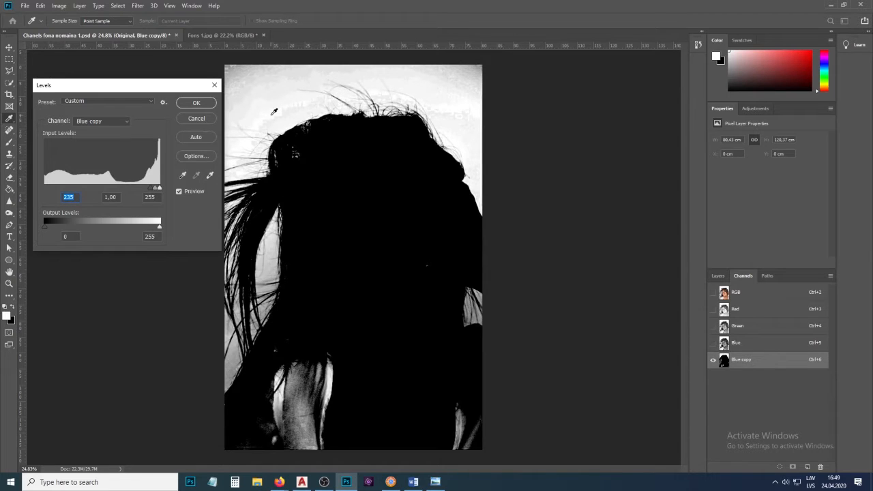
pyautogui.moveTo(151, 191); pyautogui.dragTo(109, 186)
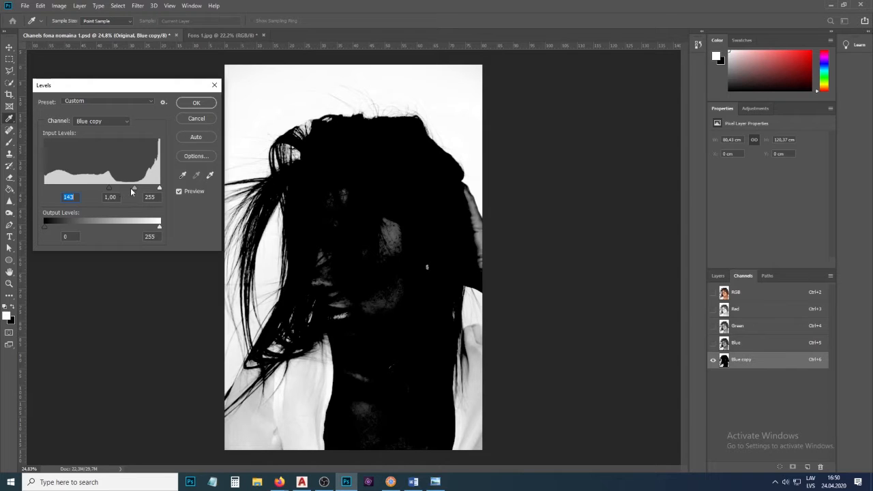
pyautogui.click(199, 105)
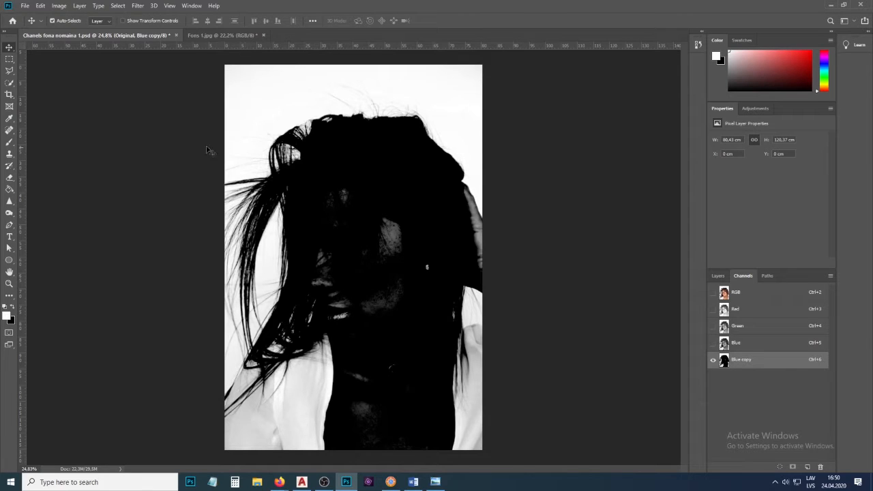
# Step: Paint the grey and white patches on the woman's face, neck and blouse black with a 500 px brush
pyautogui.click(8, 142)
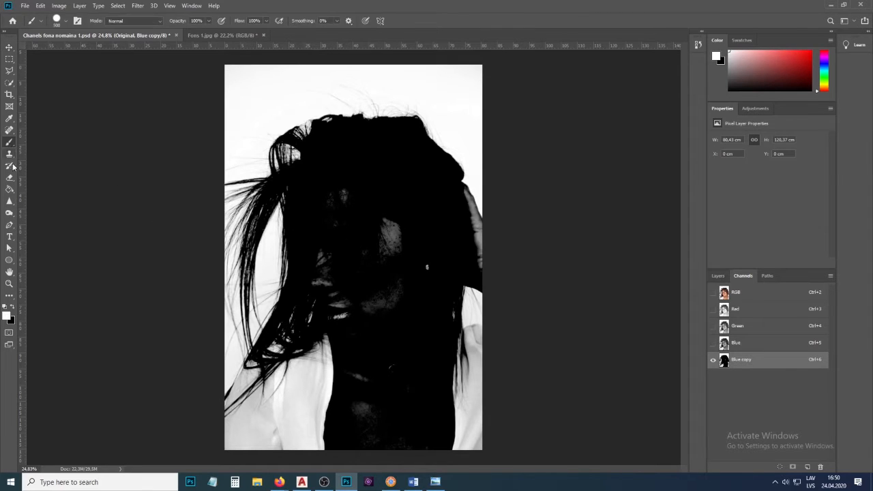
pyautogui.click(13, 307)
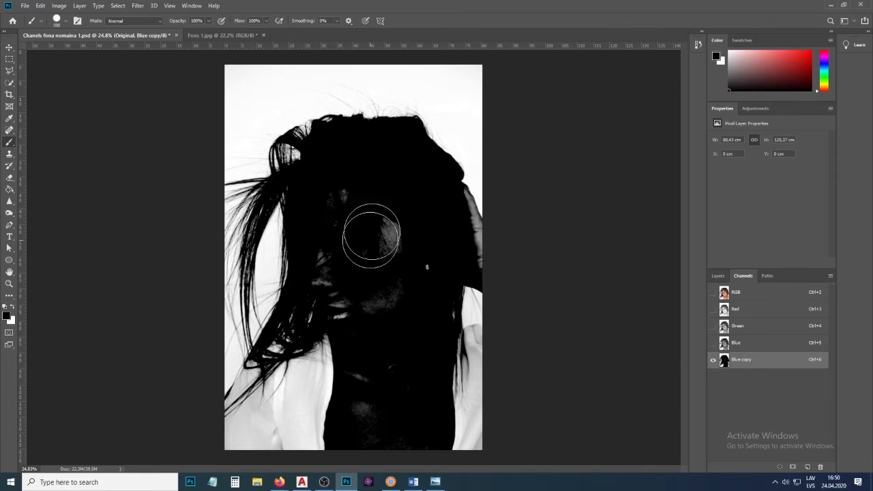
pyautogui.moveTo(361, 182)
pyautogui.mouseDown()
pyautogui.moveTo(327, 223)
pyautogui.moveTo(327, 267)
pyautogui.moveTo(342, 274)
pyautogui.moveTo(348, 309)
pyautogui.moveTo(386, 255)
pyautogui.moveTo(416, 281)
pyautogui.moveTo(424, 354)
pyautogui.moveTo(253, 436)
pyautogui.moveTo(474, 441)
pyautogui.moveTo(266, 427)
pyautogui.mouseUp()
# Step: Paint the remaining light areas between the lower hair ends and the left-hand shoulder black with a 250 px brush
pyautogui.scroll(4, 266, 428)
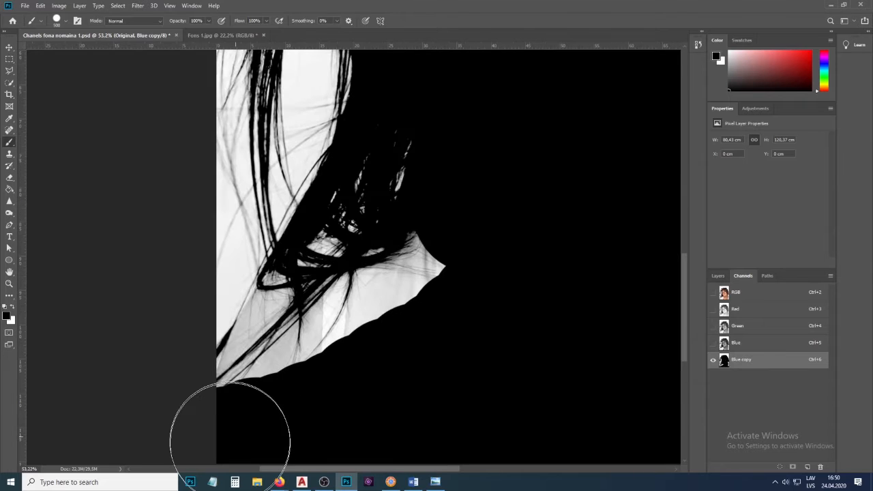
pyautogui.press('[')
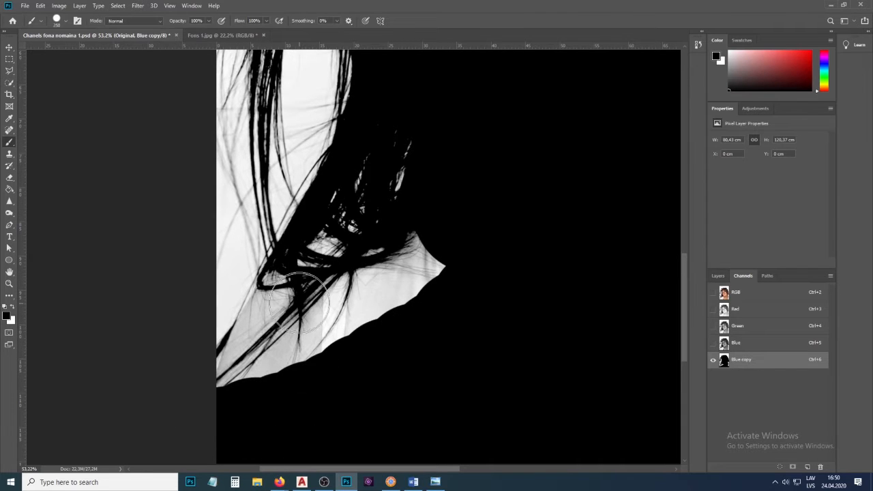
pyautogui.moveTo(410, 222); pyautogui.dragTo(392, 228)
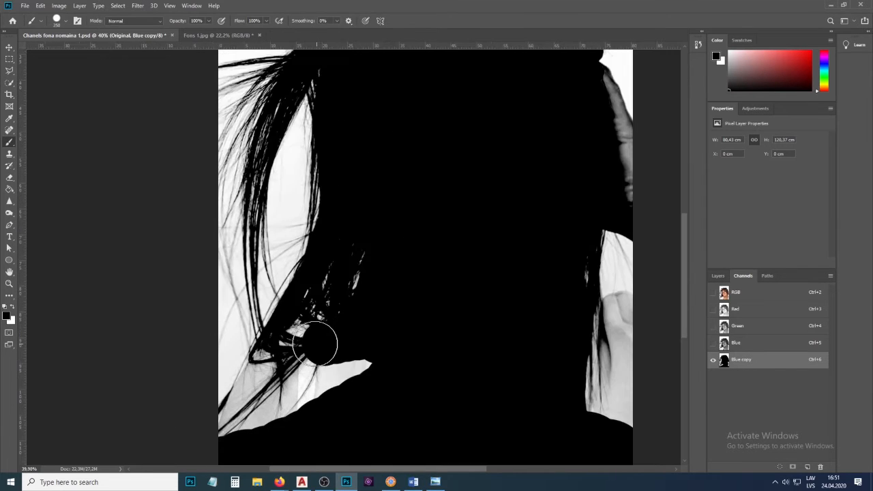
pyautogui.moveTo(313, 345)
pyautogui.mouseDown()
pyautogui.moveTo(270, 359)
pyautogui.moveTo(266, 370)
pyautogui.mouseUp()
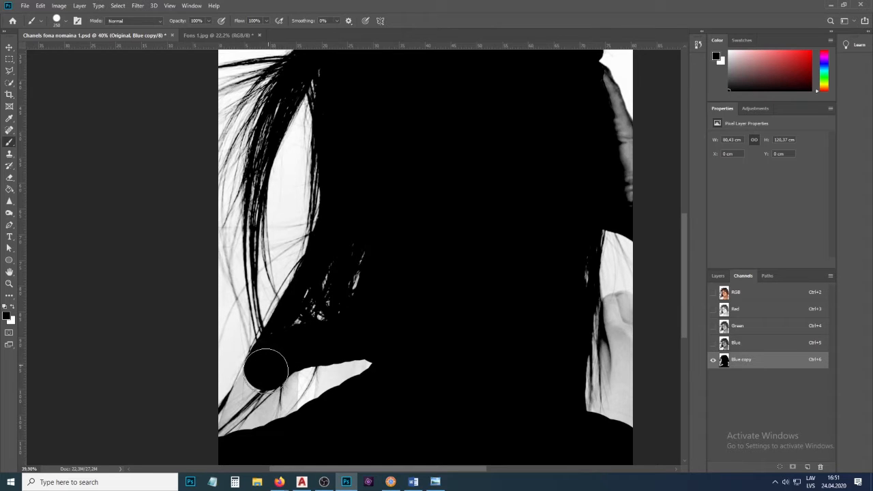
pyautogui.scroll(-5, 345, 283)
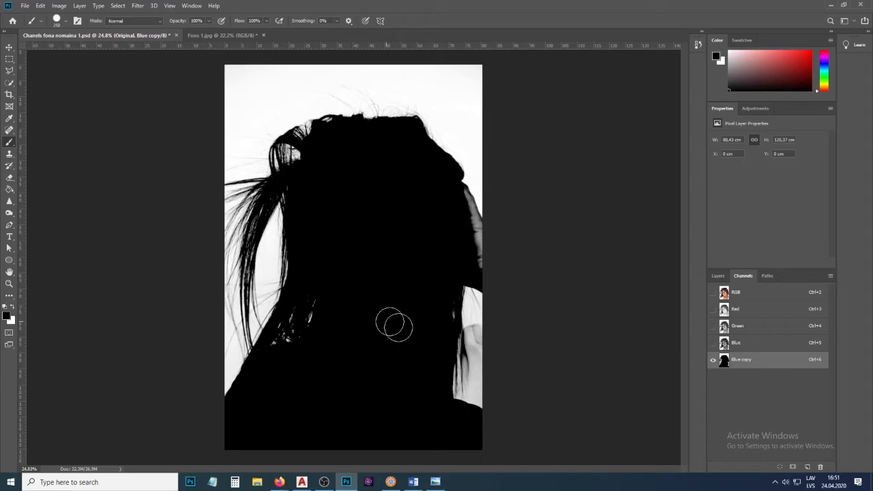
# Step: Paint the light shoulder area beside the hair at the image's right edge black
pyautogui.scroll(3, 477, 308)
pyautogui.moveTo(478, 309)
pyautogui.mouseDown()
pyautogui.moveTo(440, 323)
pyautogui.moveTo(439, 308)
pyautogui.moveTo(452, 384)
pyautogui.mouseUp()
pyautogui.scroll(-2, 407, 334)
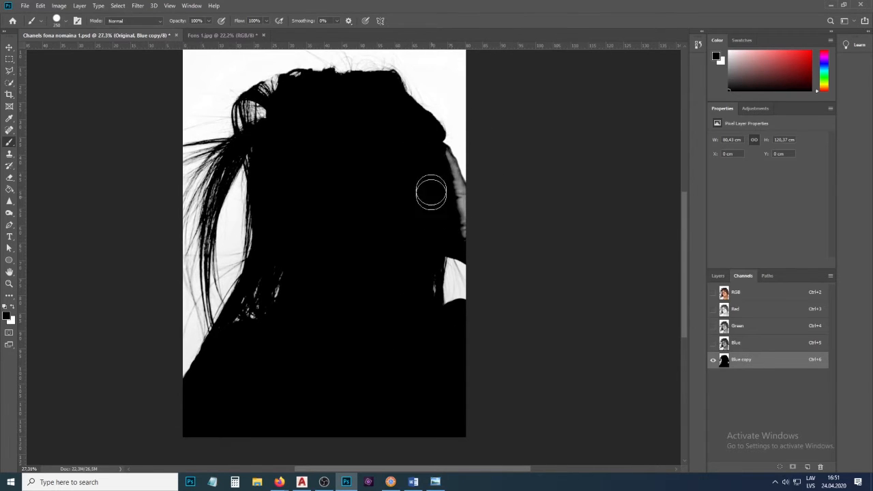
# Step: Darken the grey hand at the image's right edge using the Burn tool with a 400 px brush
pyautogui.scroll(3, 466, 116)
pyautogui.scroll(1, 464, 190)
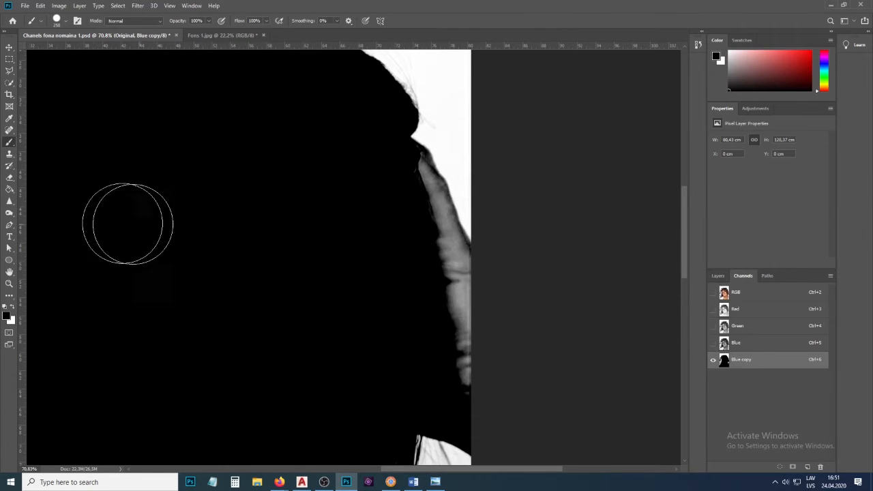
pyautogui.click(12, 215)
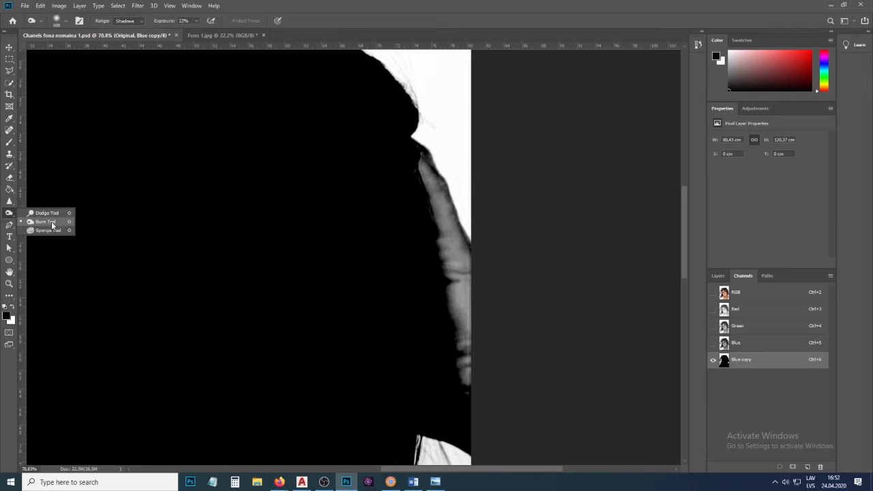
pyautogui.click(52, 224)
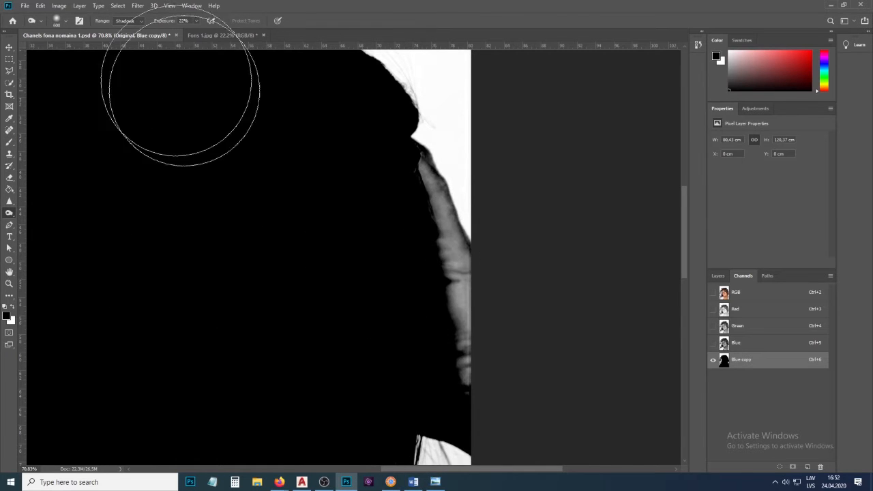
pyautogui.scroll(-3, 318, 230)
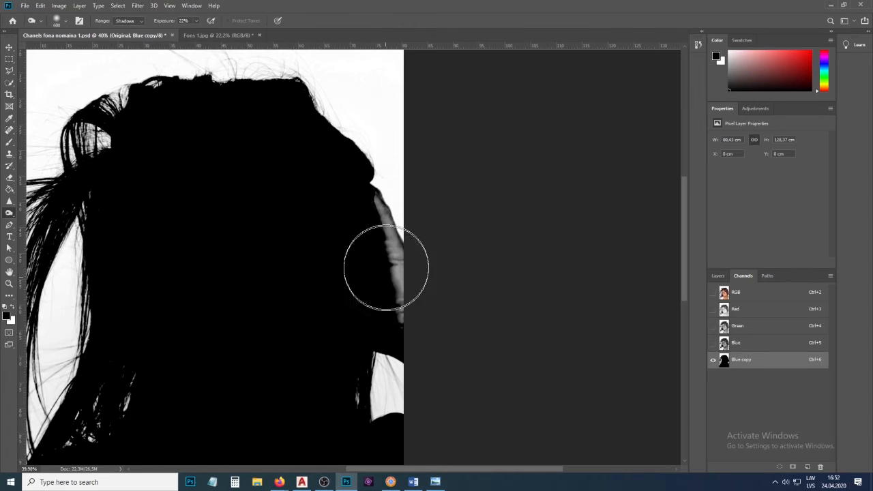
pyautogui.moveTo(386, 267)
pyautogui.mouseDown()
pyautogui.moveTo(380, 245)
pyautogui.moveTo(393, 272)
pyautogui.mouseUp()
pyautogui.press(']')
pyautogui.press(']')
pyautogui.press(']')
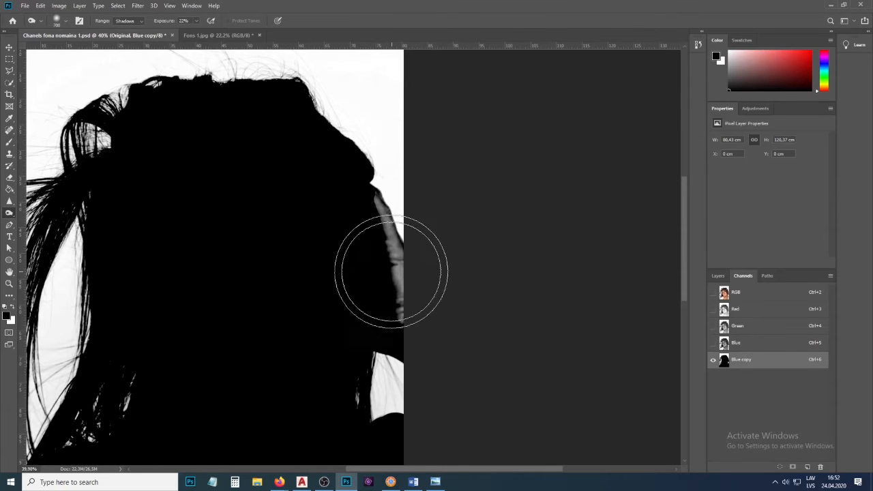
pyautogui.press('[')
pyautogui.press('[')
pyautogui.press('[')
pyautogui.press('[')
pyautogui.press('[')
pyautogui.moveTo(396, 289)
pyautogui.mouseDown()
pyautogui.moveTo(399, 300)
pyautogui.moveTo(382, 229)
pyautogui.mouseUp()
# Step: Raise the Burn exposure to 49% and burn the rest of the hand to solid black
pyautogui.moveTo(196, 20); pyautogui.dragTo(209, 33)
pyautogui.moveTo(400, 265)
pyautogui.mouseDown()
pyautogui.moveTo(373, 212)
pyautogui.moveTo(405, 314)
pyautogui.moveTo(409, 277)
pyautogui.moveTo(406, 312)
pyautogui.moveTo(366, 214)
pyautogui.mouseUp()
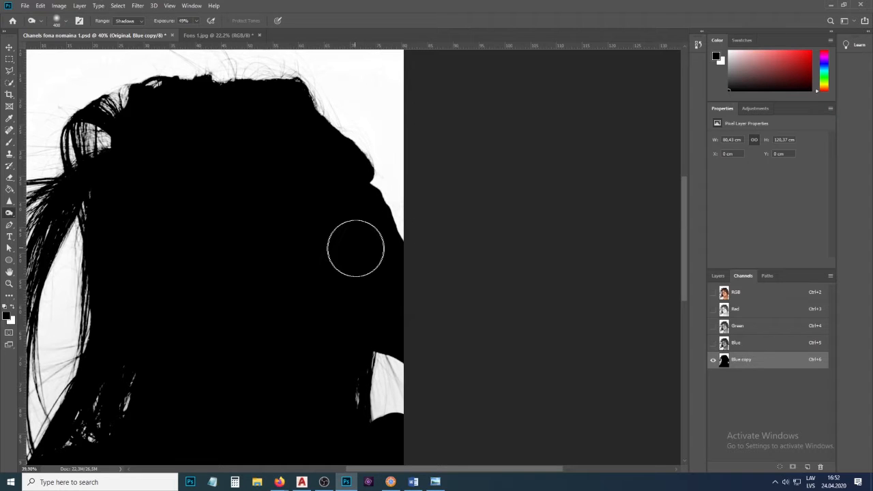
pyautogui.scroll(-3, 382, 252)
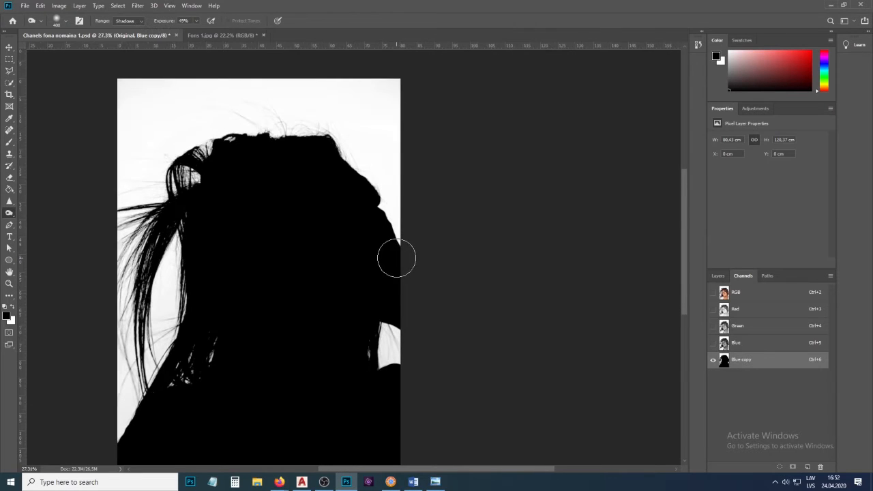
# Step: Lighten the background around the head towards white using the Dodge tool with Highlights range, 50% exposure and a 300 px brush
pyautogui.rightClick(11, 216)
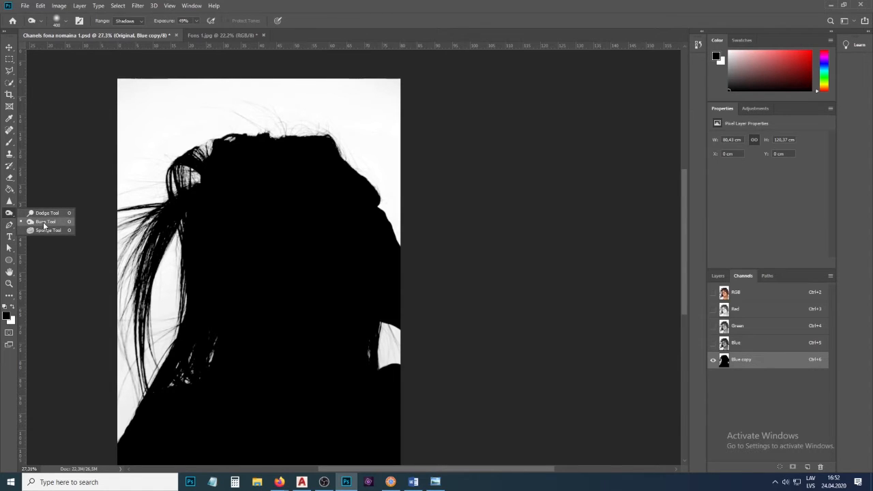
pyautogui.click(44, 223)
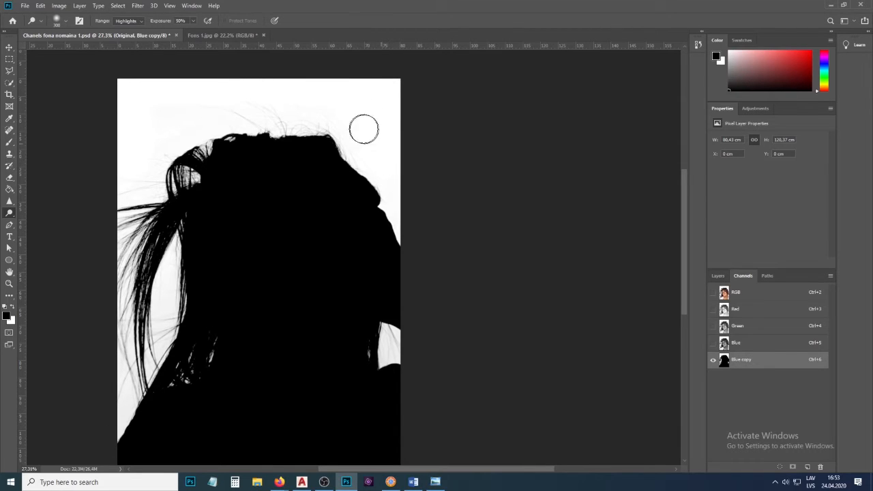
pyautogui.moveTo(301, 125)
pyautogui.mouseDown()
pyautogui.moveTo(204, 112)
pyautogui.moveTo(181, 120)
pyautogui.moveTo(246, 111)
pyautogui.mouseUp()
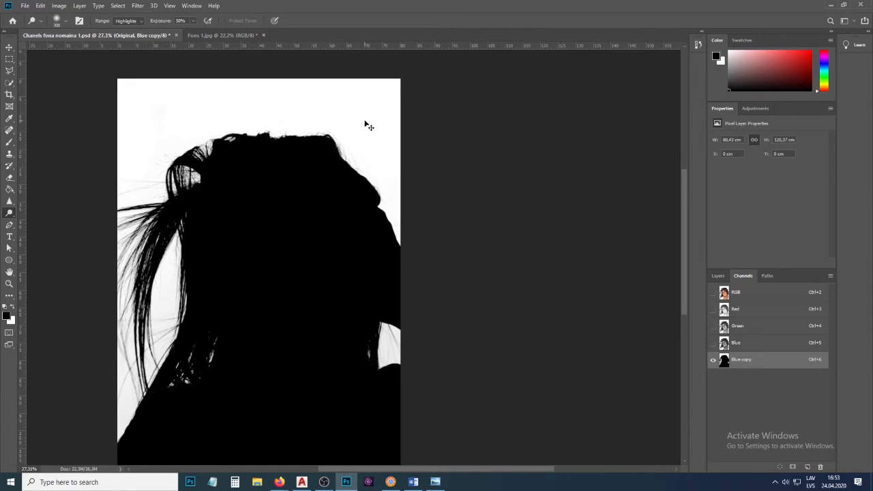
pyautogui.scroll(-2, 449, 127)
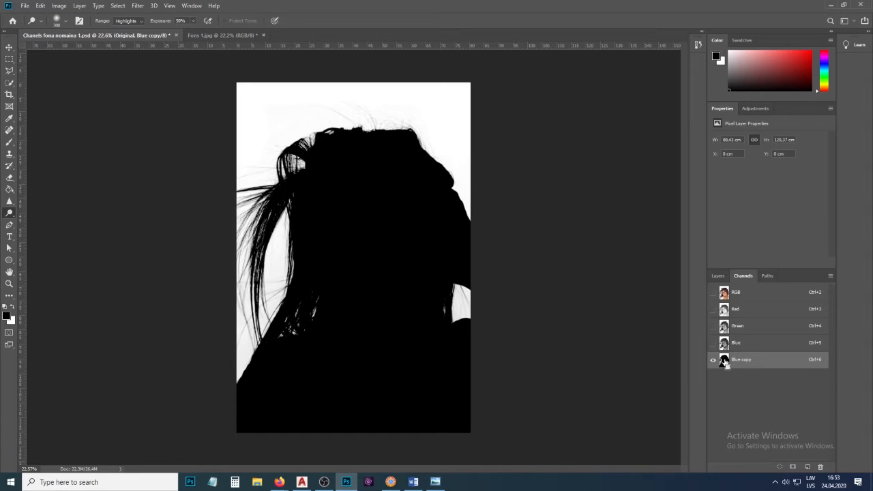
# Step: Load the Blue copy channel as a selection and turn it into a layer mask on the Original layer
pyautogui.keyDown('ctrl'); pyautogui.click(726, 362); pyautogui.keyUp('ctrl')
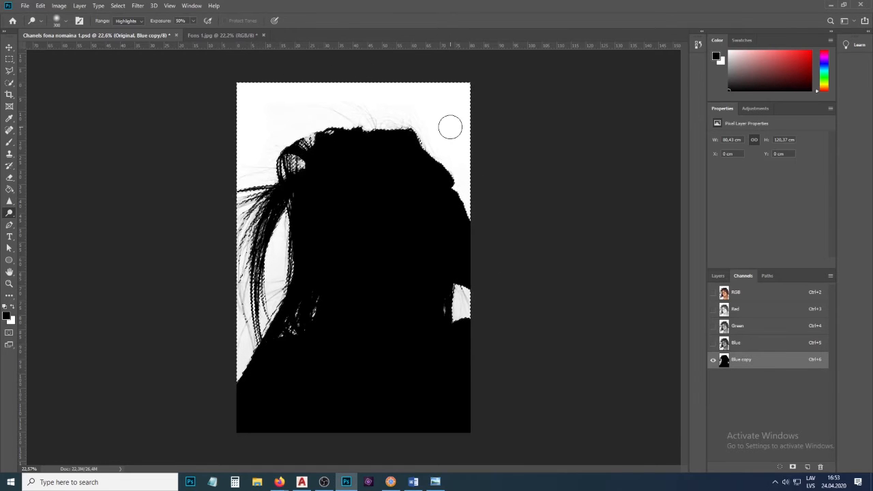
pyautogui.click(753, 295)
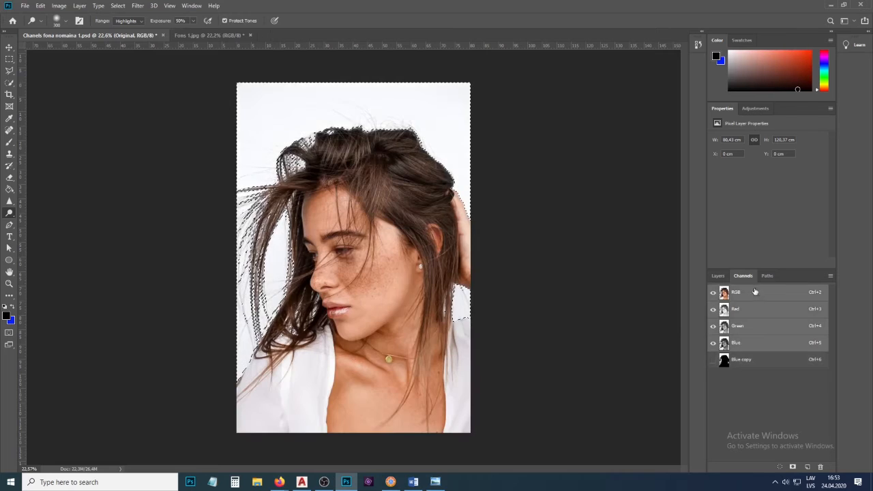
pyautogui.click(718, 275)
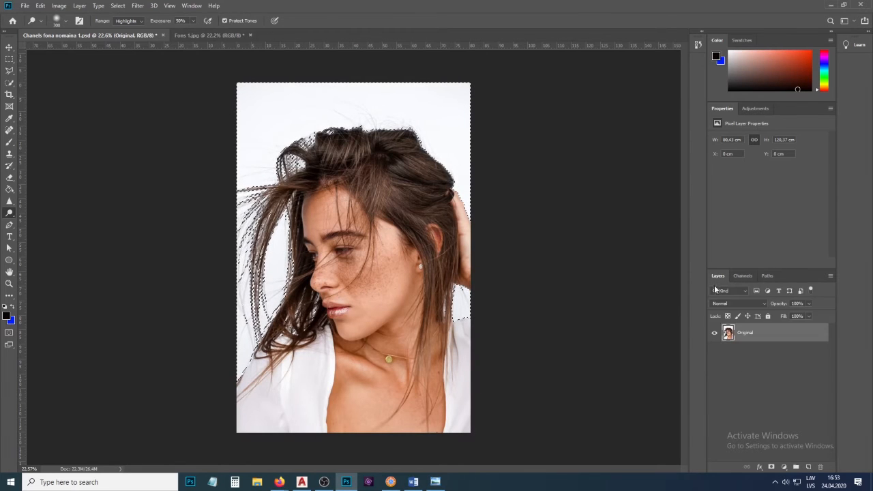
pyautogui.click(772, 468)
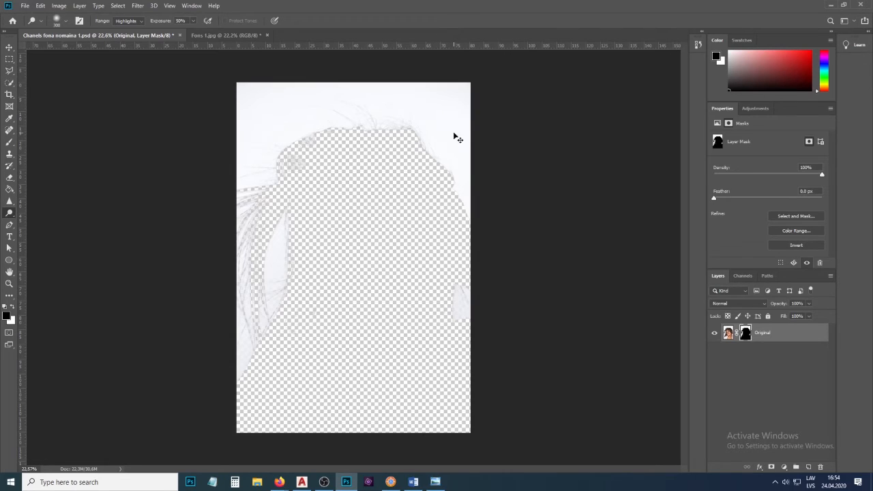
# Step: Invert the Original layer's mask so the woman shows and the white background is hidden, and check the hair edges
pyautogui.hotkey('ctrl', 'i')
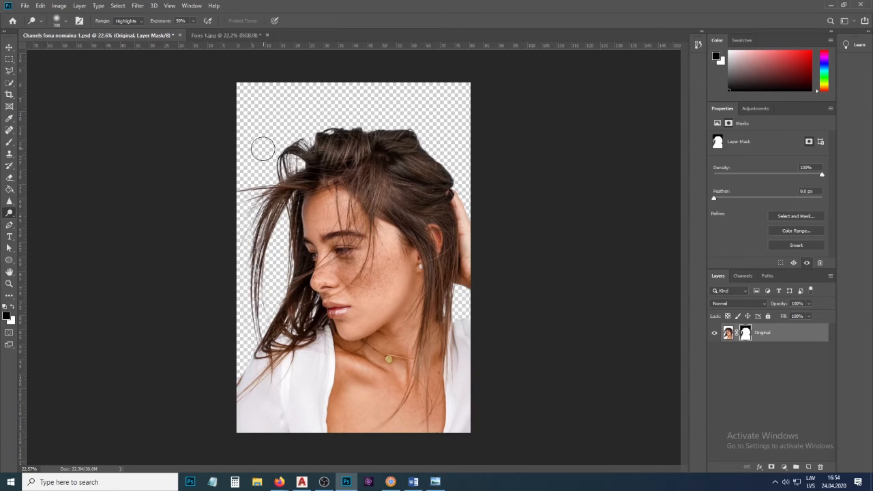
pyautogui.scroll(4, 255, 261)
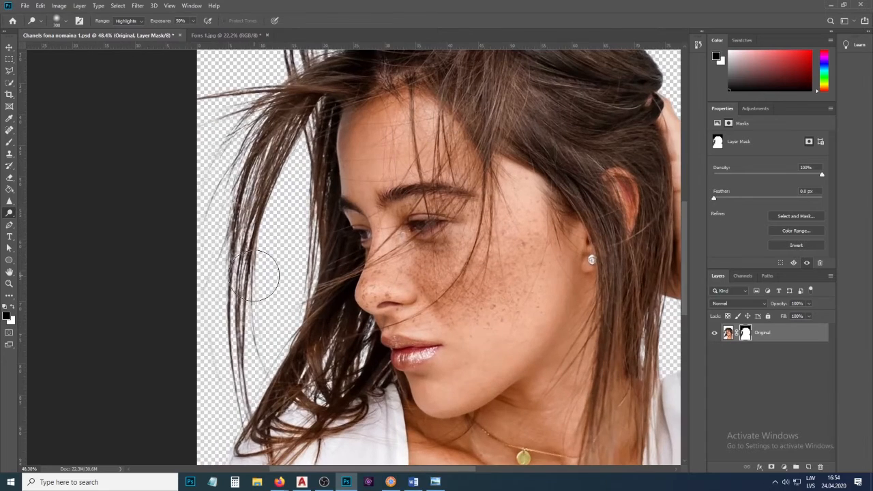
pyautogui.scroll(-3, 266, 251)
pyautogui.scroll(-1, 266, 254)
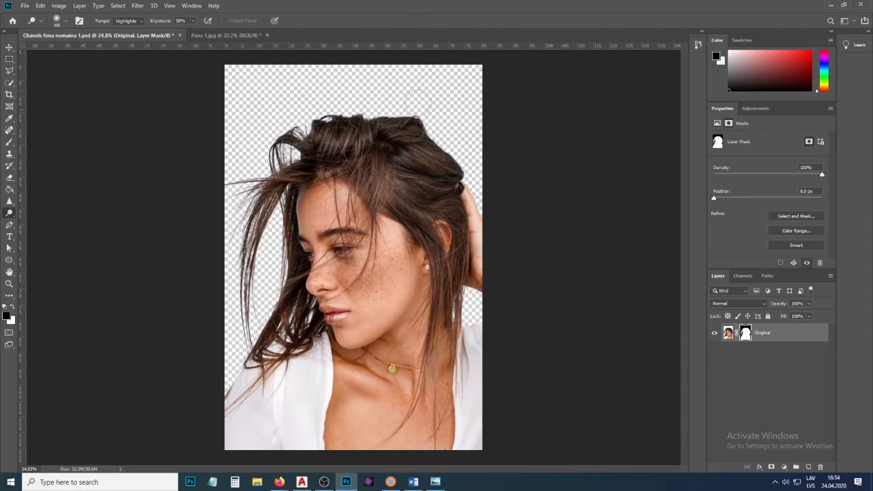
# Step: Copy the pier and sunset picture from Fons 1.jpg into the portrait document, aligned to the canvas, and place it beneath the Original layer
pyautogui.click(234, 36)
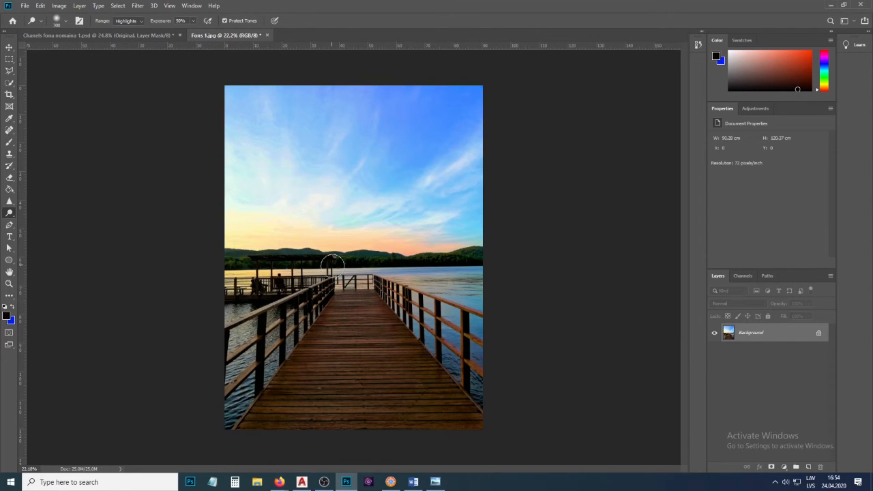
pyautogui.press('v')
pyautogui.moveTo(348, 281); pyautogui.dragTo(385, 250)
pyautogui.moveTo(399, 290); pyautogui.dragTo(385, 305)
pyautogui.moveTo(796, 334); pyautogui.dragTo(797, 364)
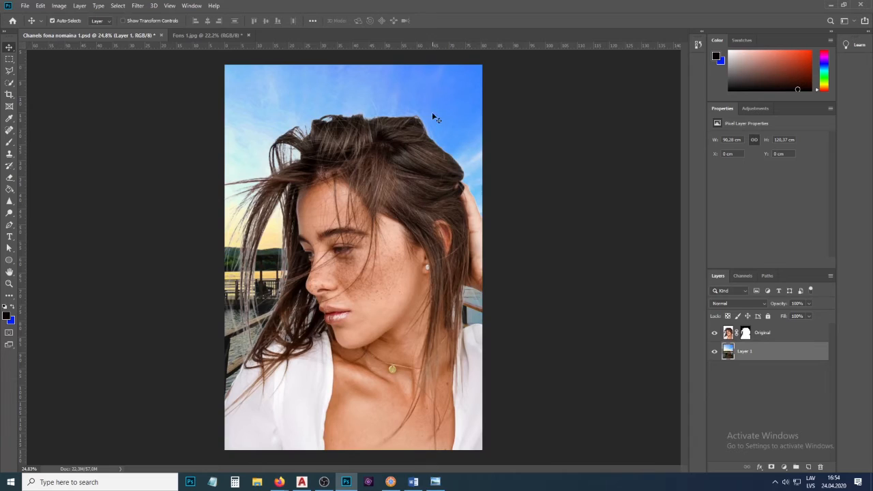
# Step: Examine the fine hair strands around the head and beside the face for light fringes against the new background
pyautogui.scroll(5, 380, 96)
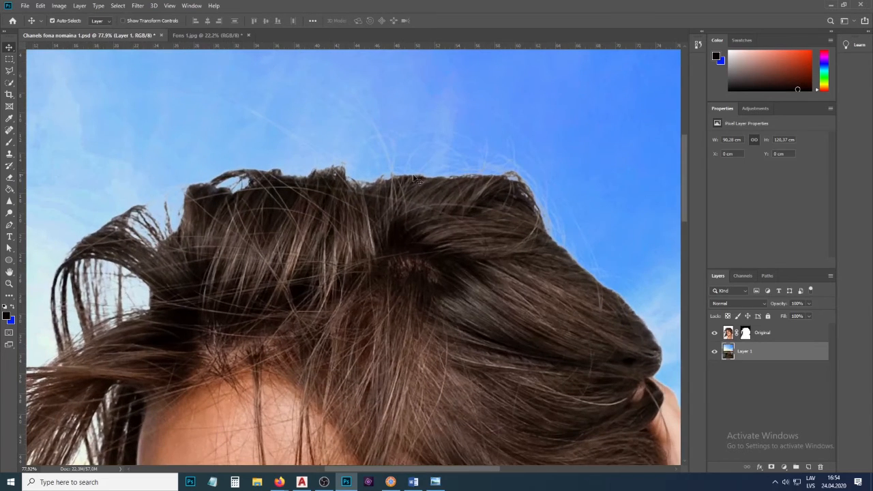
pyautogui.scroll(-3, 434, 157)
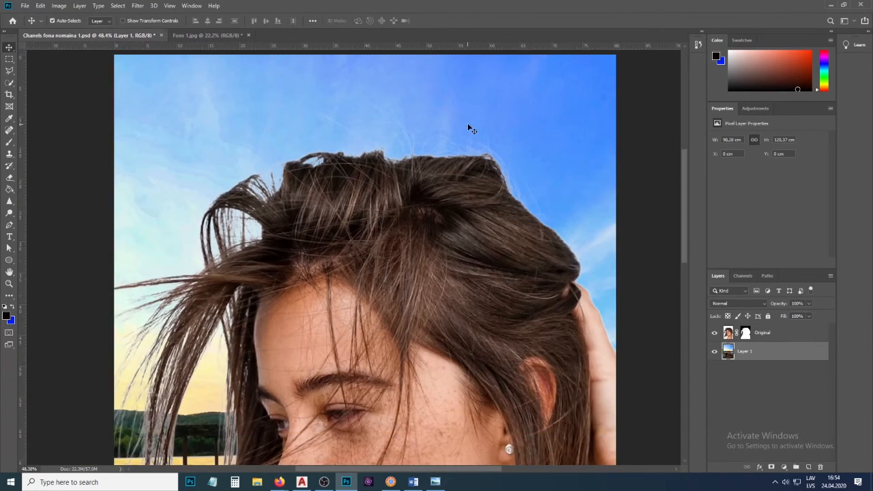
pyautogui.scroll(2, 562, 419)
pyautogui.scroll(-4, 580, 363)
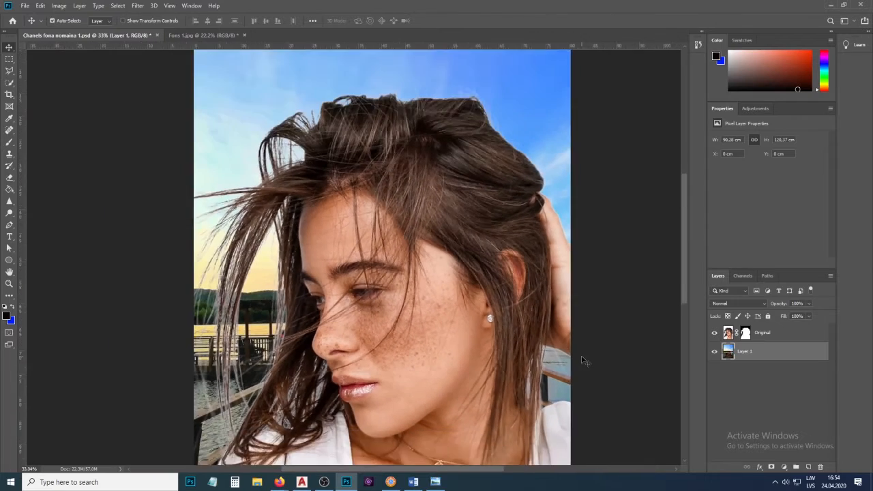
pyautogui.scroll(1, 312, 388)
pyautogui.scroll(1, 312, 386)
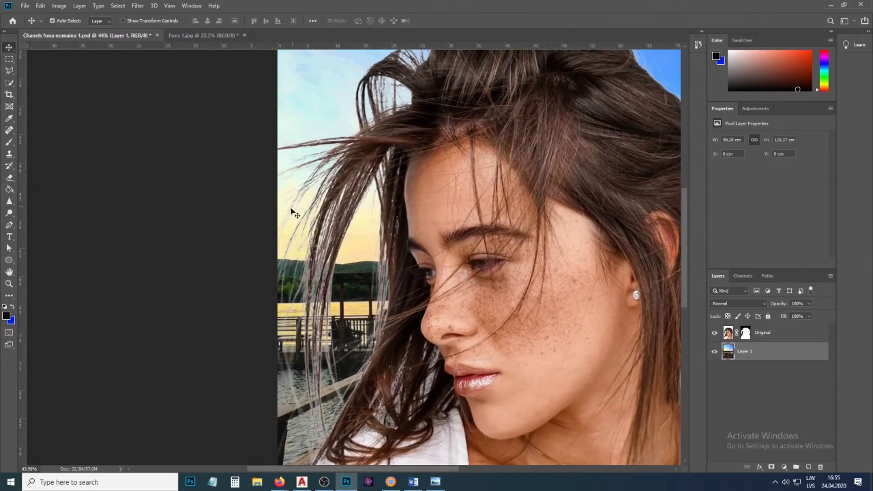
pyautogui.scroll(-1, 351, 231)
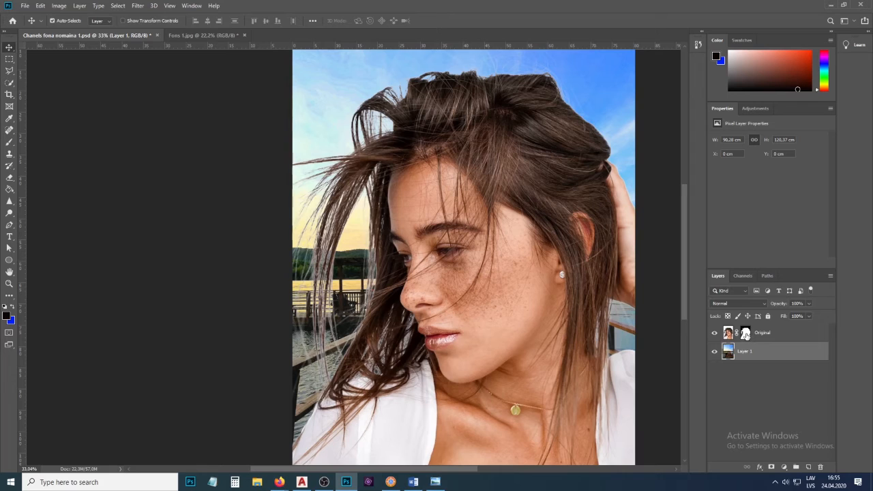
# Step: Temporarily disable the Original layer's mask to compare the cutout with the unmasked photo, and enable it again
pyautogui.keyDown('shift'); pyautogui.click(745, 334); pyautogui.keyUp('shift')
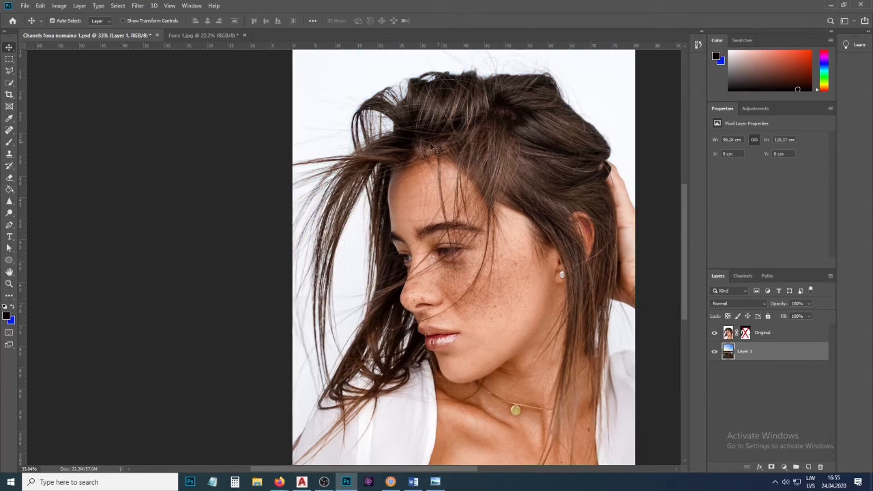
pyautogui.scroll(-1, 351, 295)
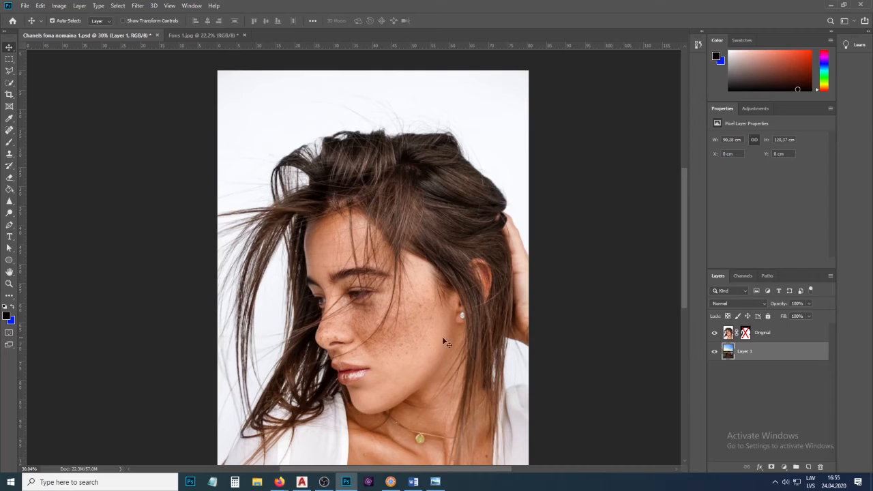
pyautogui.keyDown('shift'); pyautogui.click(745, 333); pyautogui.keyUp('shift')
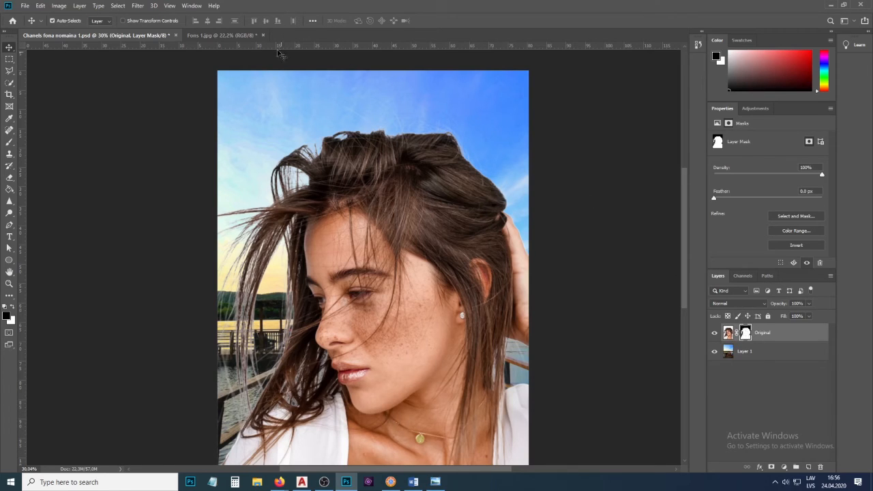
# Step: Refine the Original layer's mask in Select and Mask with Decontaminate Colors at 100%, output to a new layer with layer mask
pyautogui.click(118, 6)
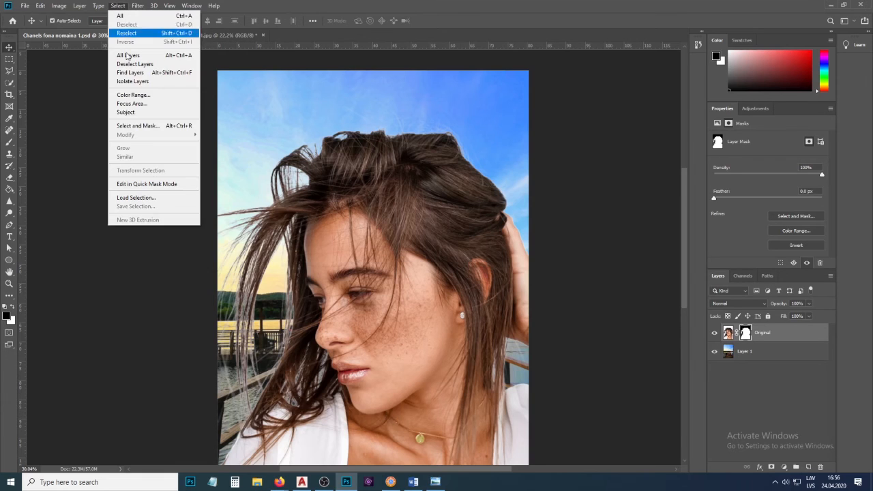
pyautogui.click(155, 128)
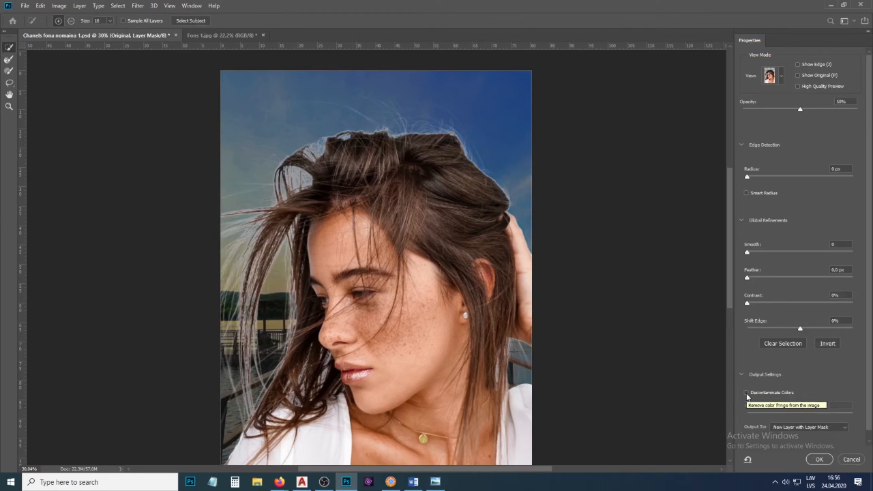
pyautogui.click(747, 393)
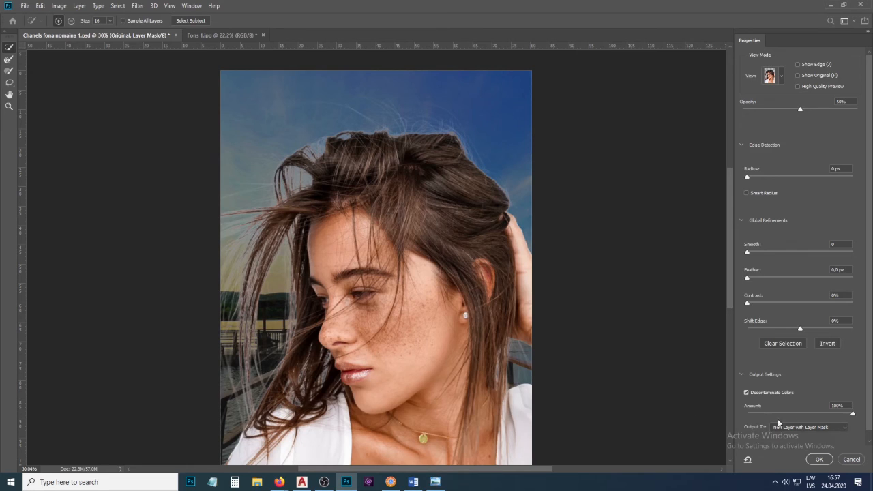
pyautogui.click(821, 461)
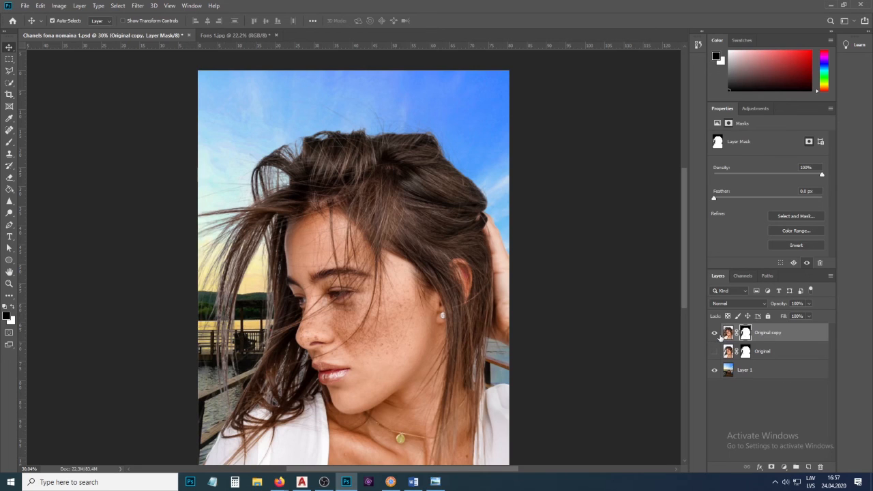
# Step: Compare the decontaminated copy with the Original layer by switching their visibility, leaving only the copy shown above the background
pyautogui.click(715, 333)
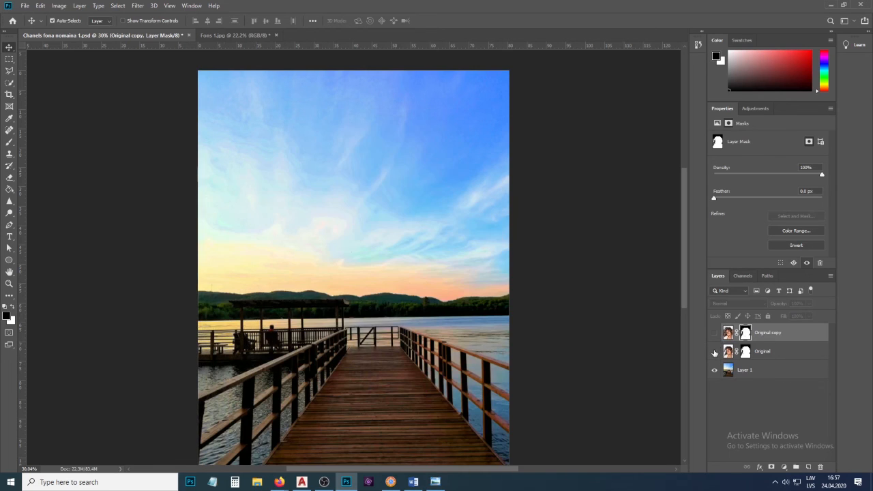
pyautogui.click(715, 351)
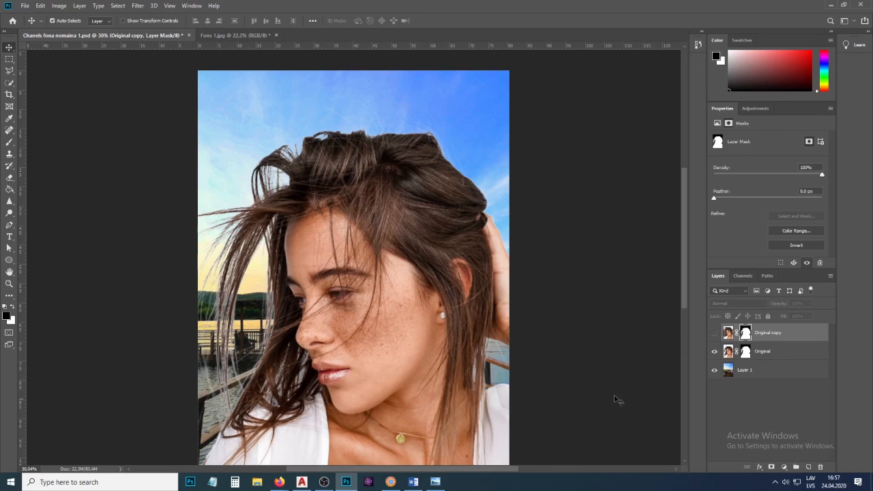
pyautogui.click(715, 352)
pyautogui.click(715, 333)
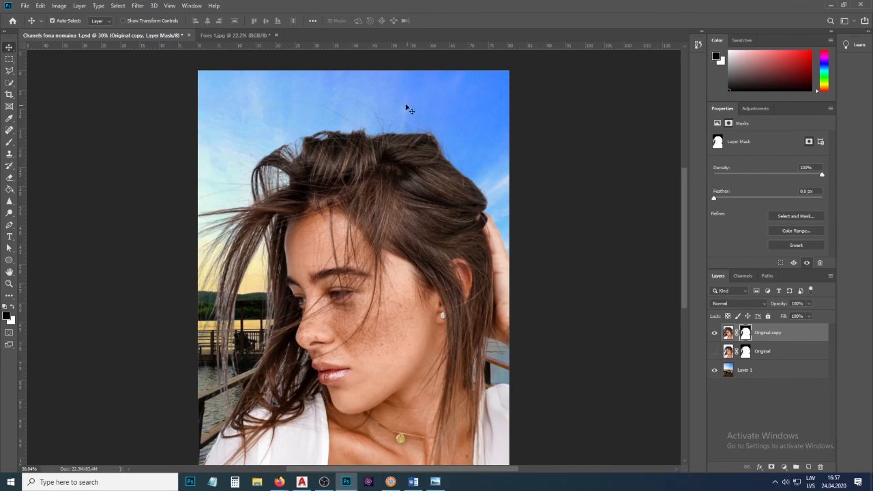
# Step: Examine the decontaminated hair edges above the head and beside the neck and hand against the new background
pyautogui.scroll(3, 361, 94)
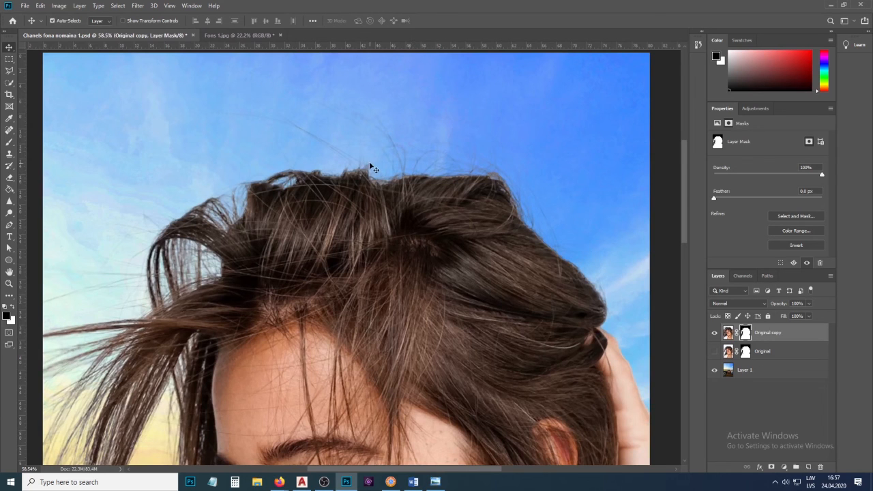
pyautogui.scroll(-5, 392, 143)
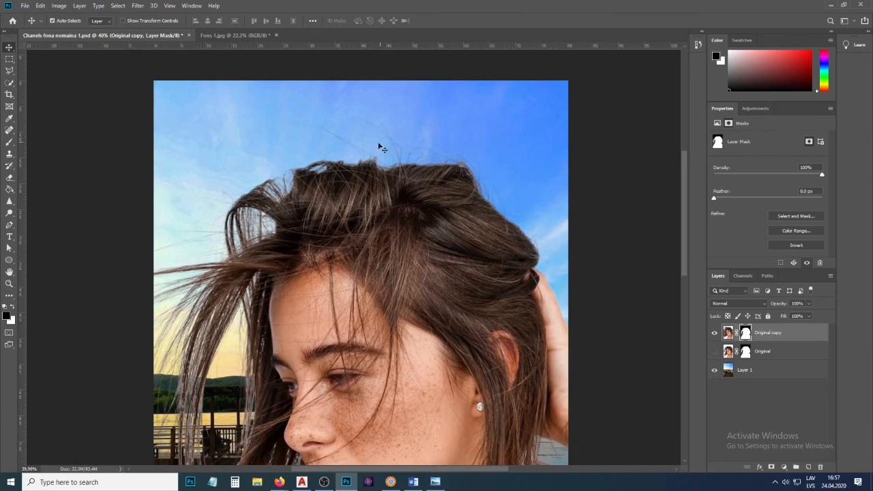
pyautogui.scroll(6, 380, 146)
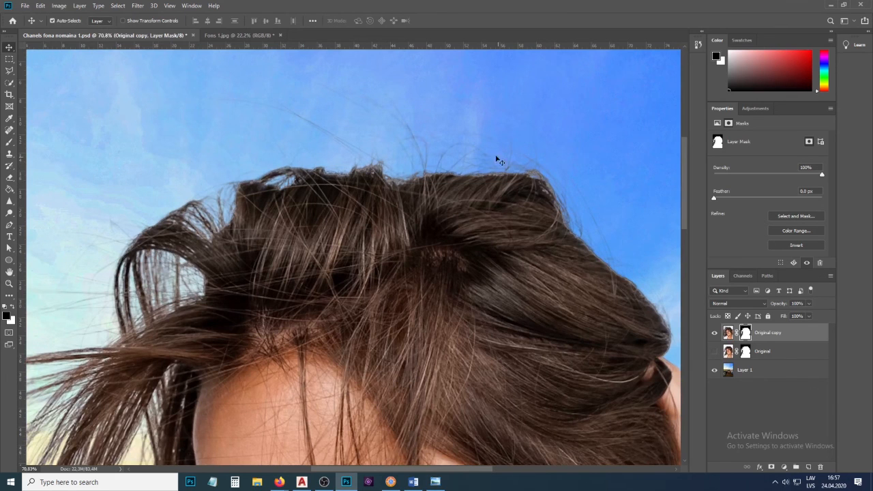
pyautogui.scroll(-5, 498, 161)
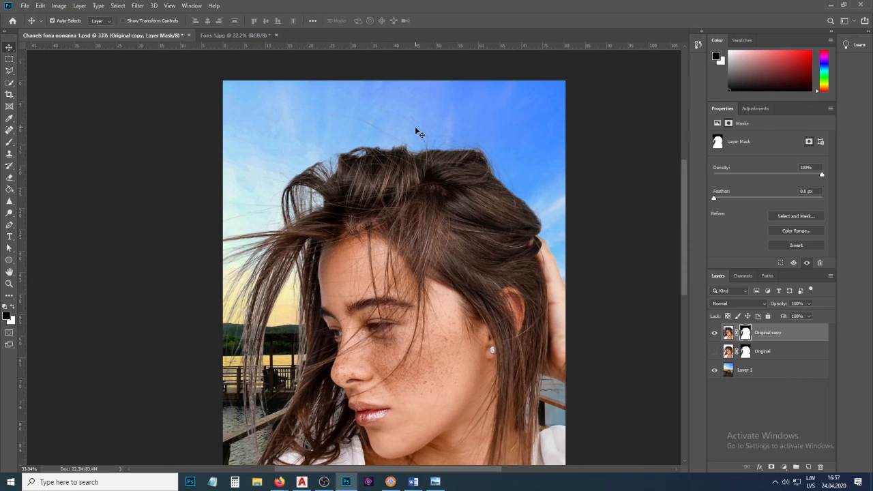
pyautogui.scroll(-1, 416, 126)
pyautogui.scroll(-1, 448, 130)
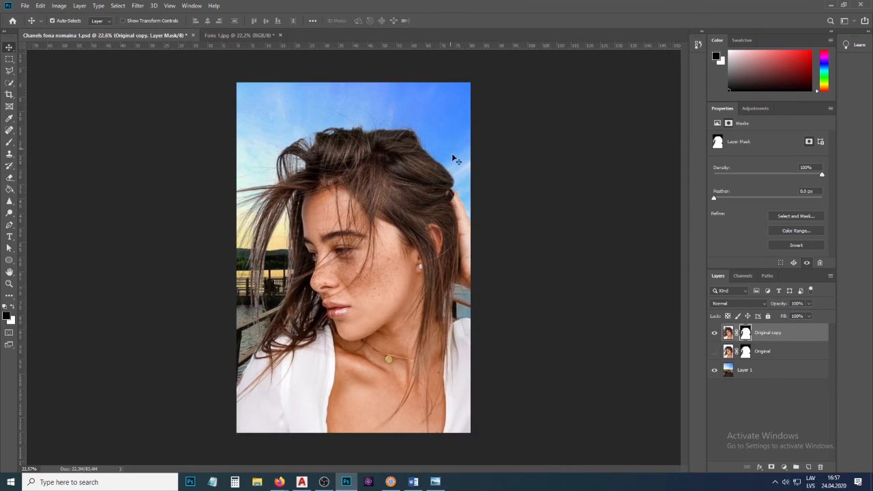
pyautogui.scroll(3, 453, 160)
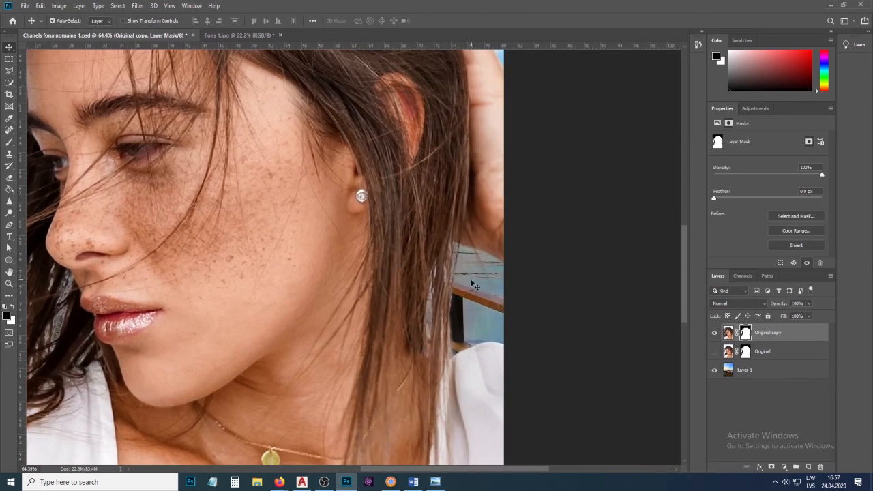
pyautogui.scroll(-3, 492, 295)
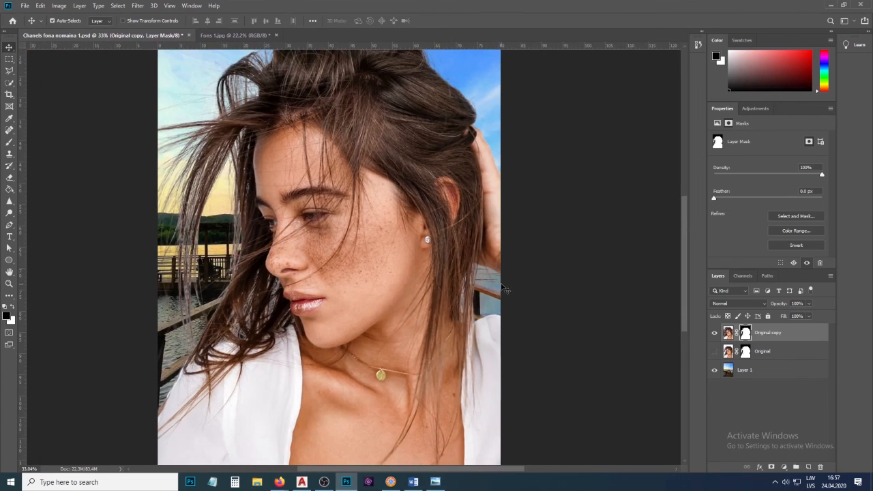
pyautogui.scroll(-2, 281, 300)
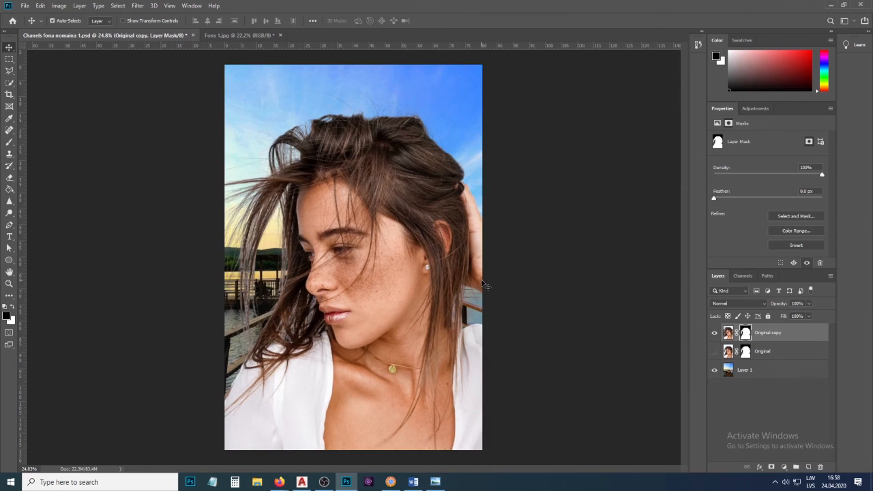